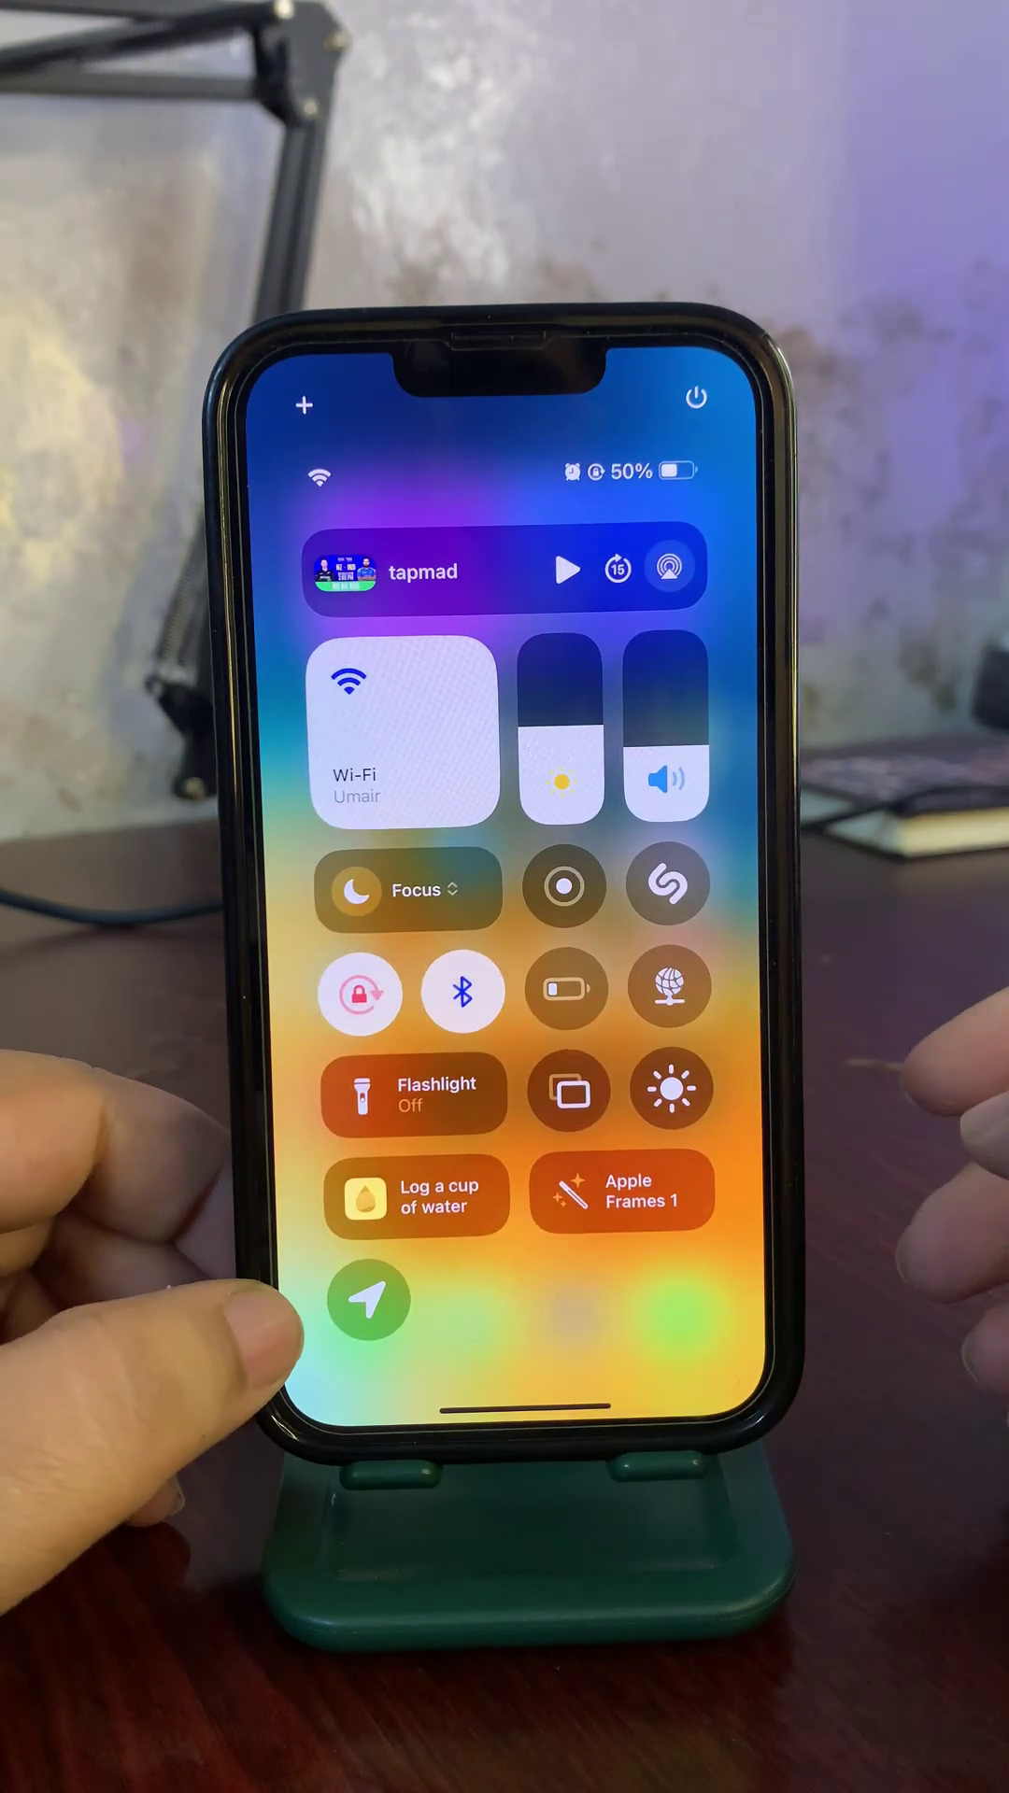
left_click(368, 1300)
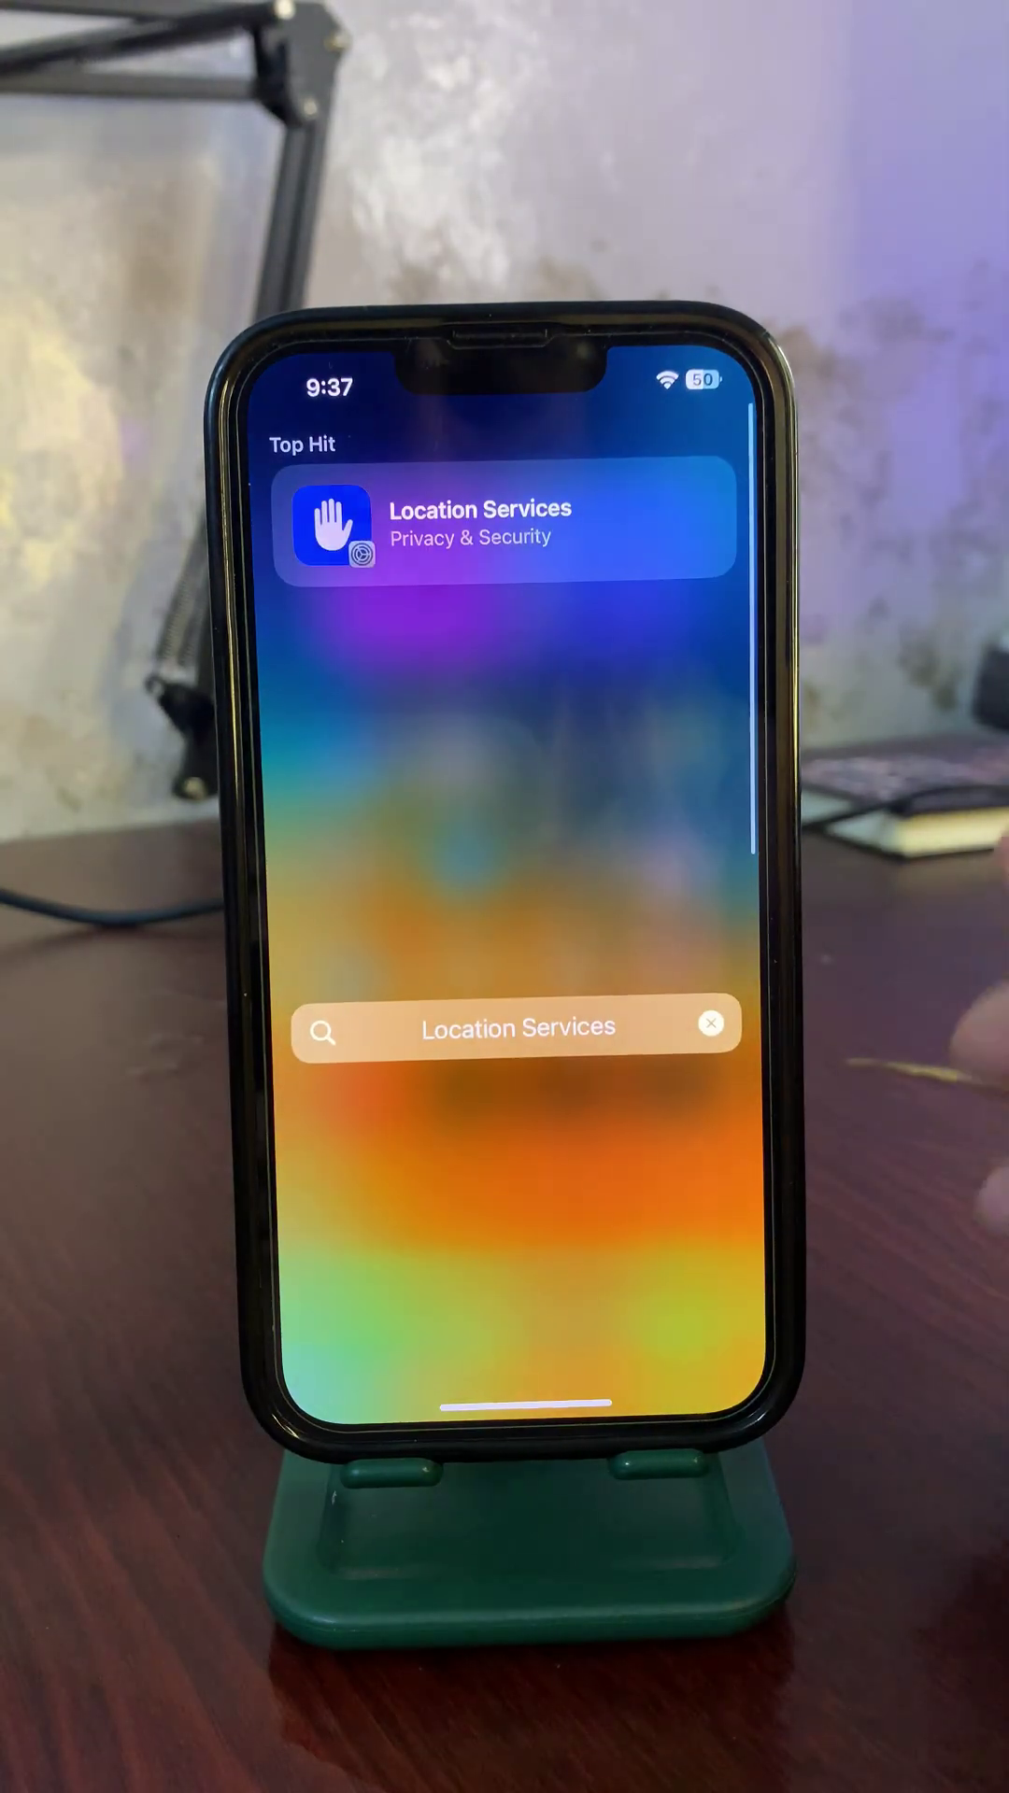
left_click(477, 519)
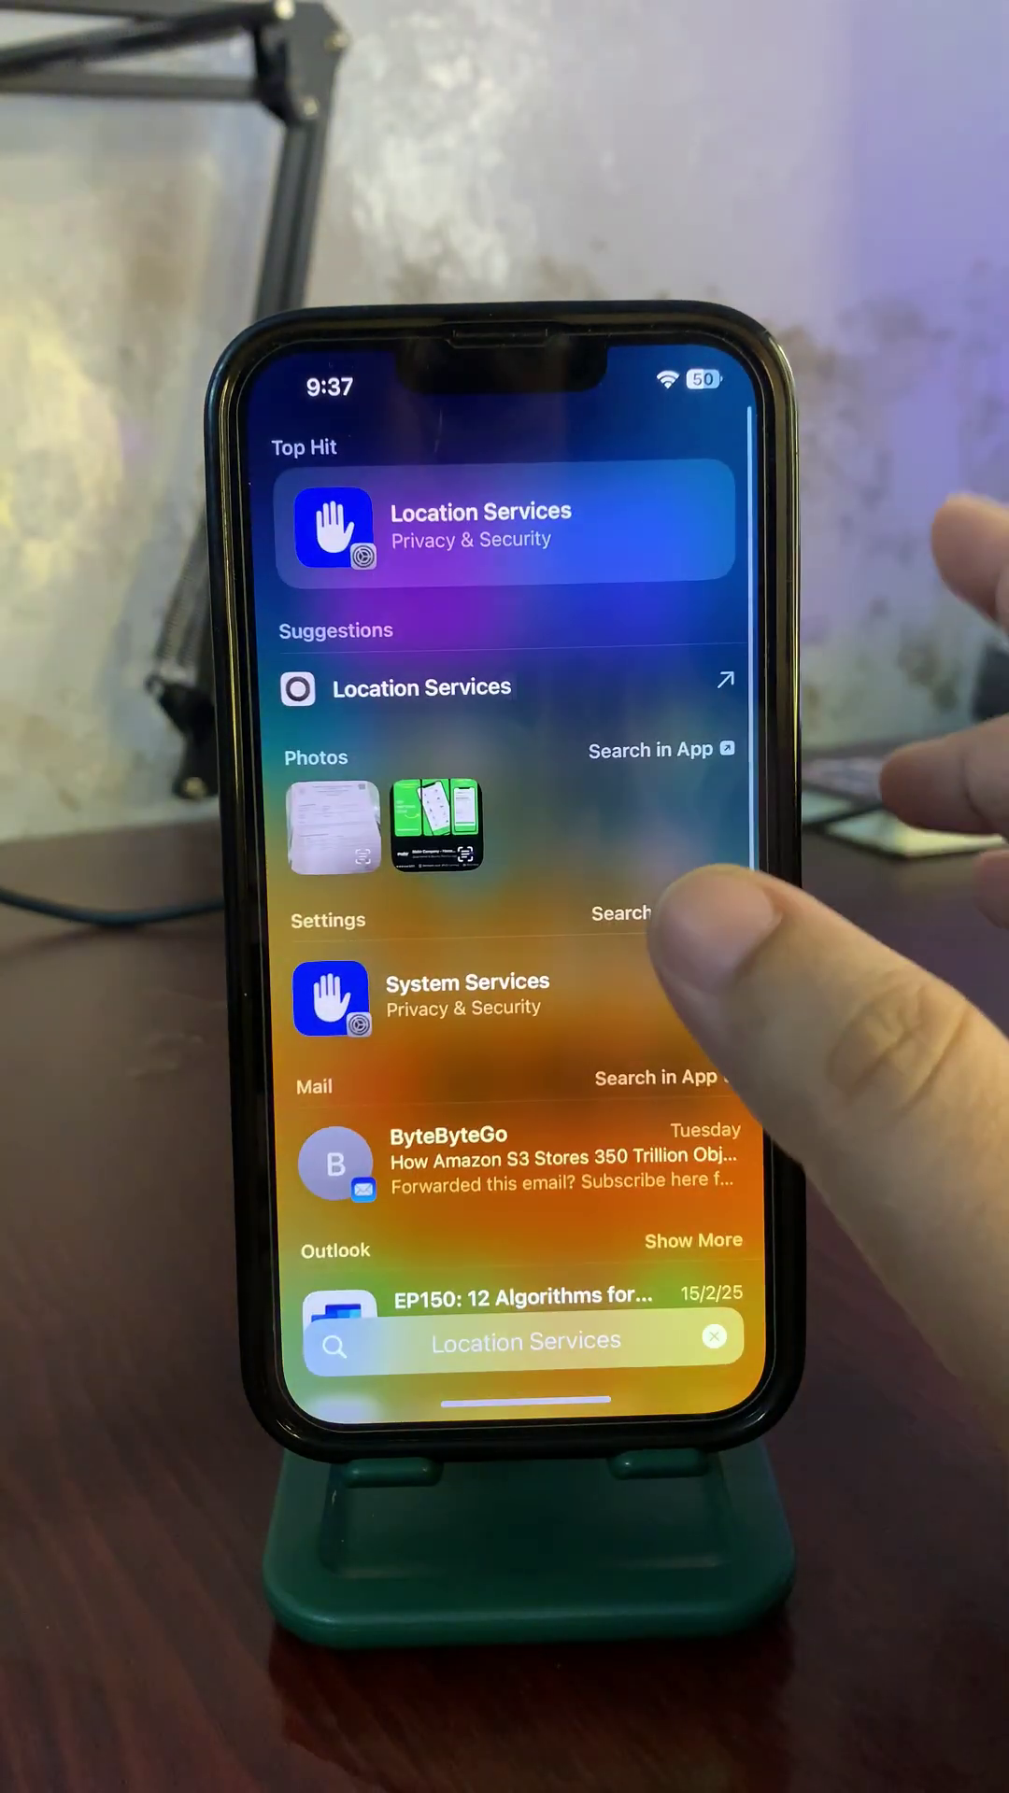
left_click_drag(700, 379, 701, 911)
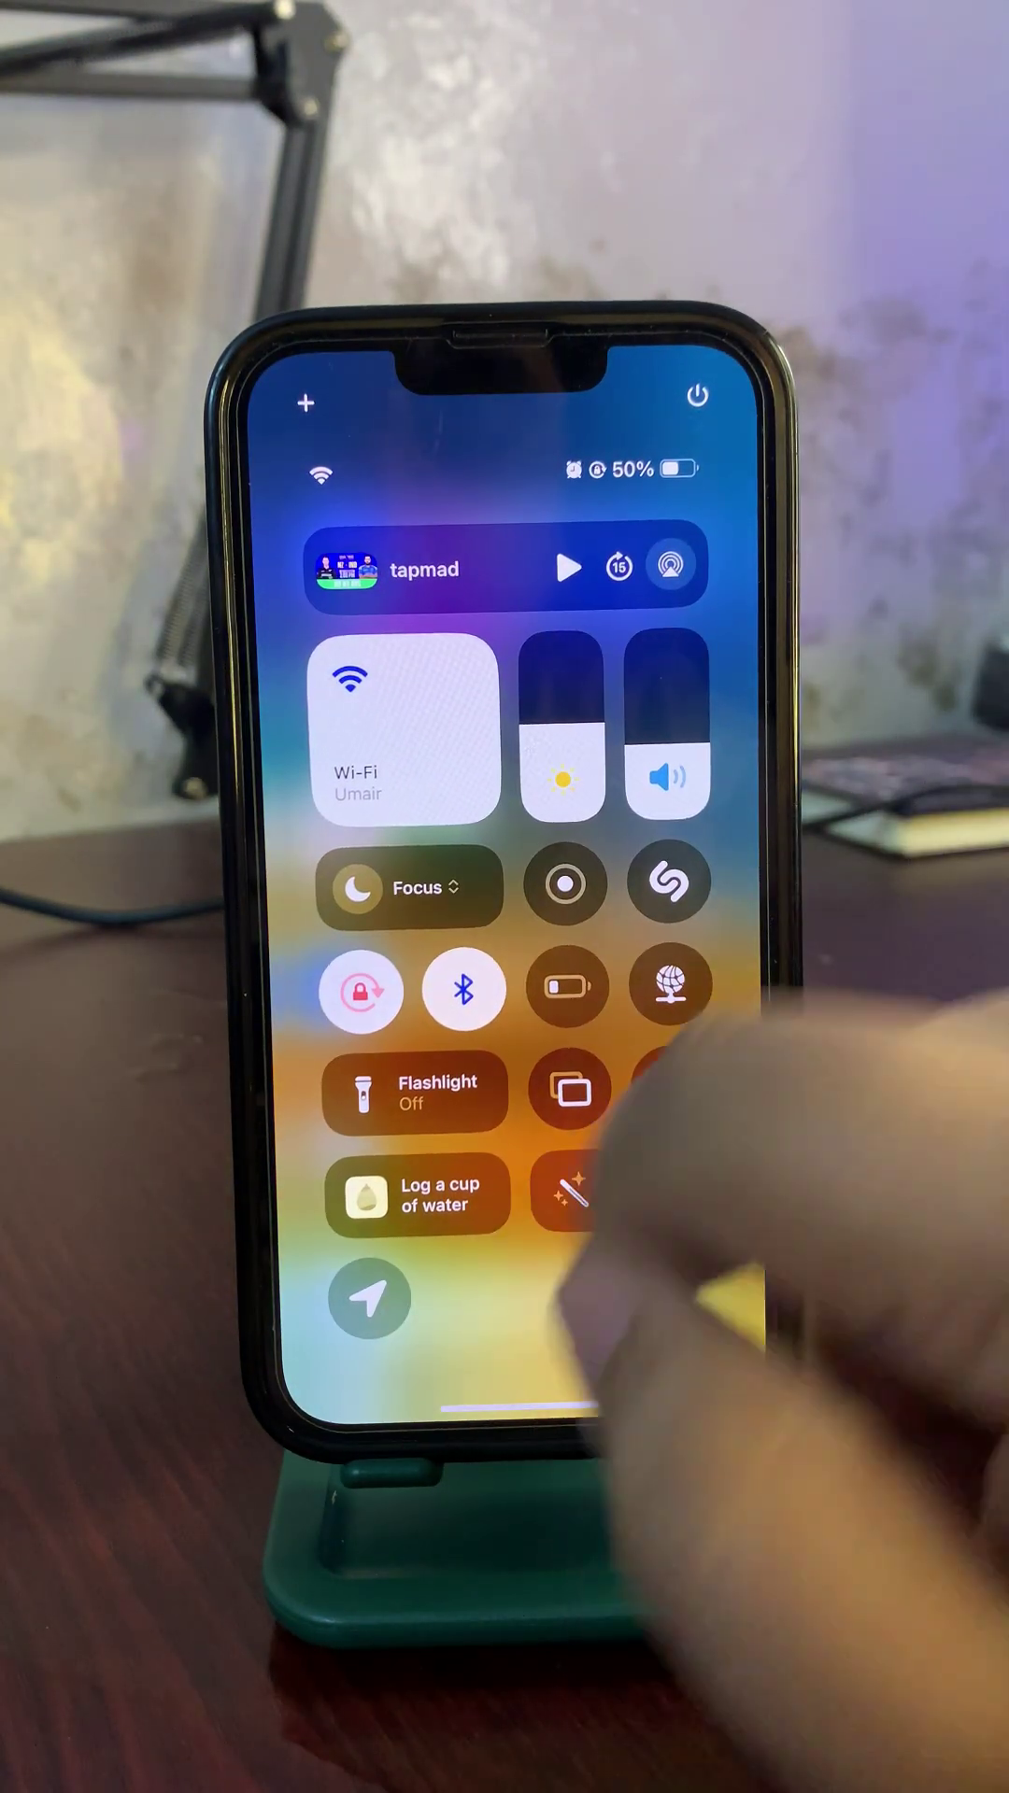